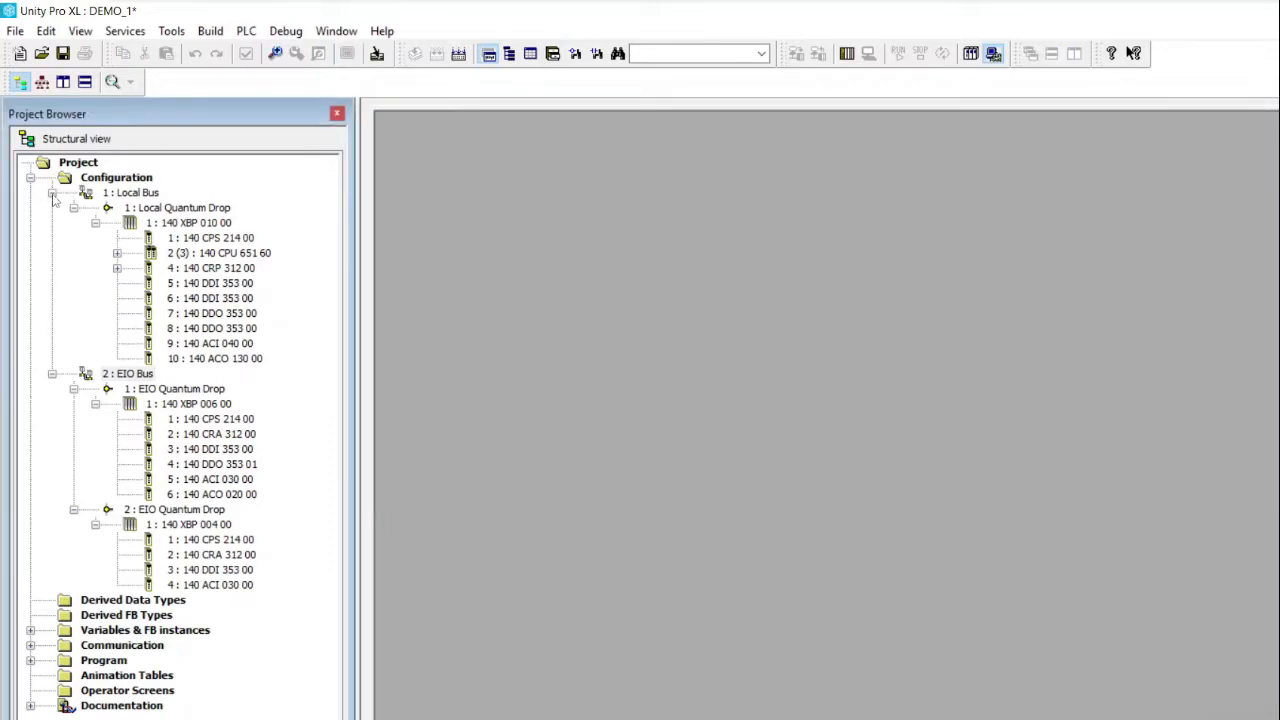
Collapse the Local Bus and EIO Bus branches of the configuration and open the PLC's Set Address dialog
click(52, 192)
click(52, 207)
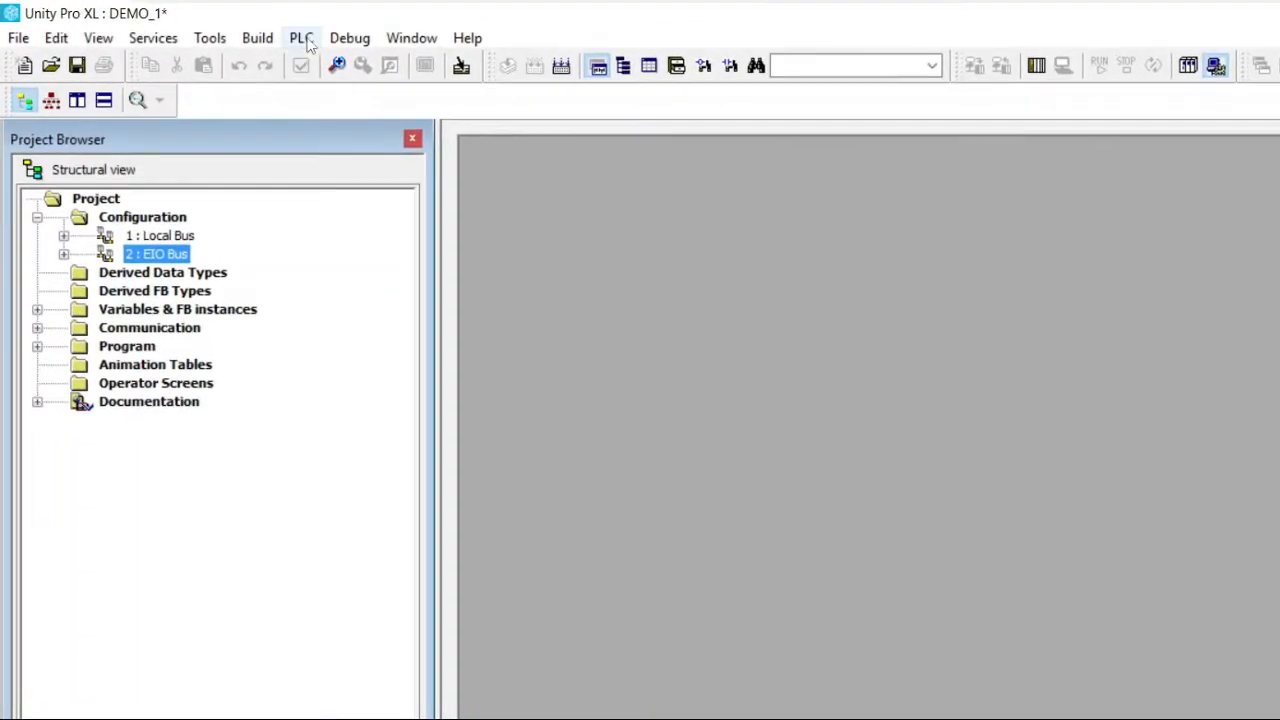
click(305, 40)
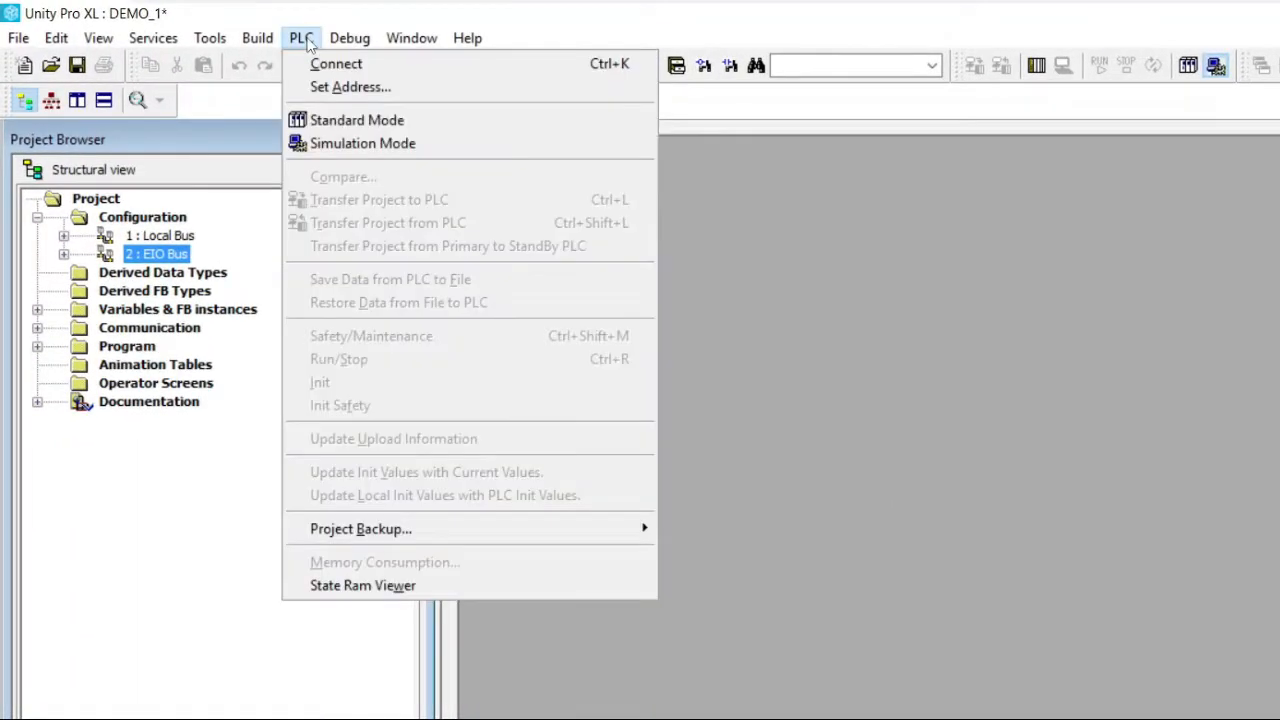
click(345, 88)
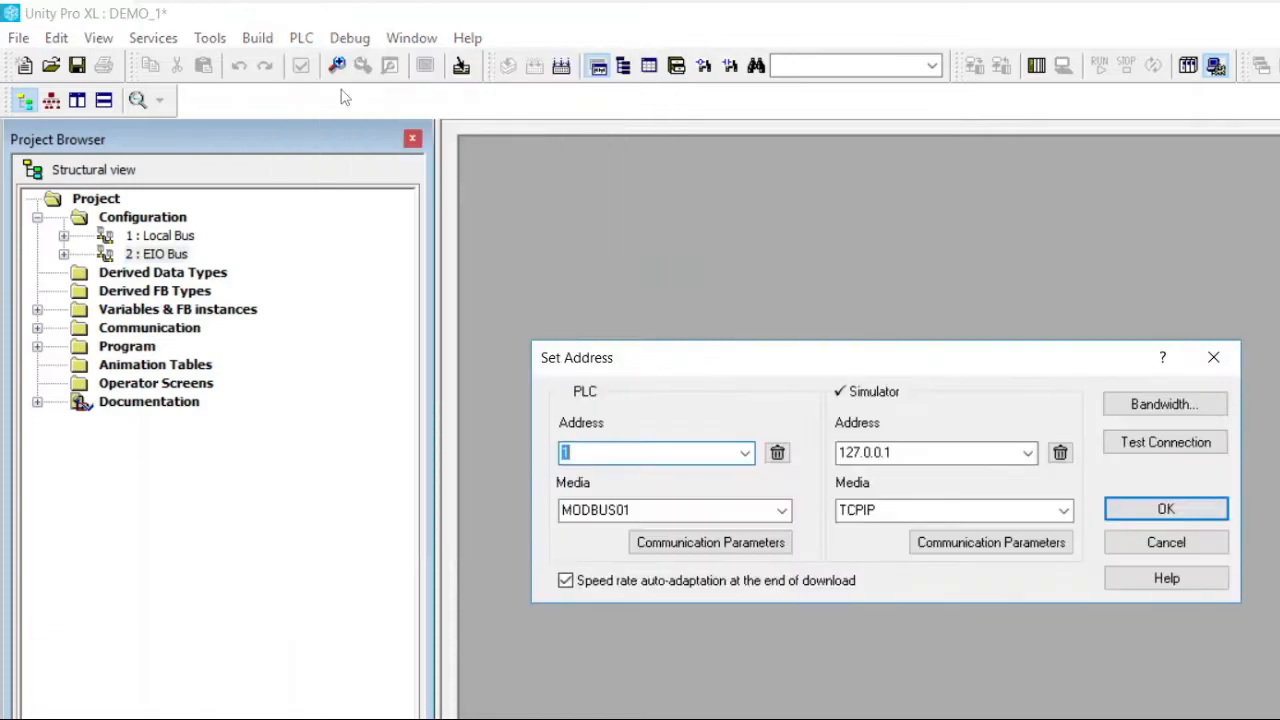
drag(920, 366, 918, 263)
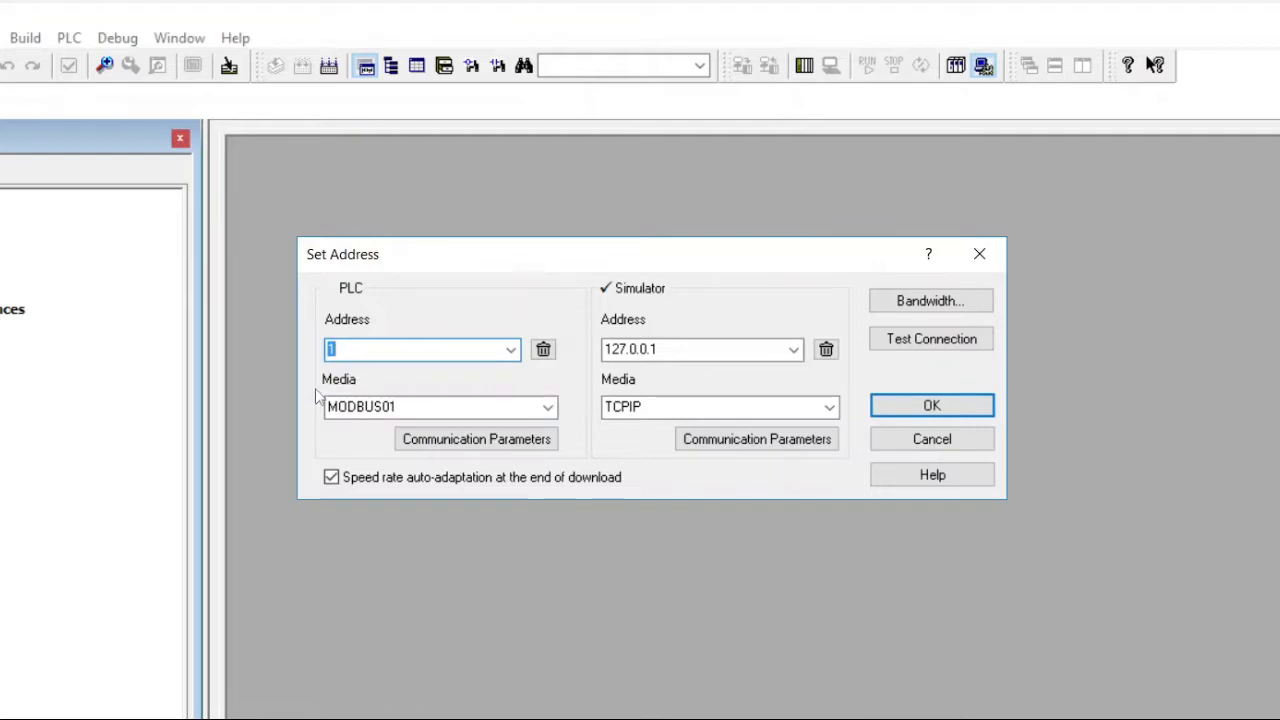
Try MBPLUS02 and MODBUS01 as the PLC communication media
click(548, 409)
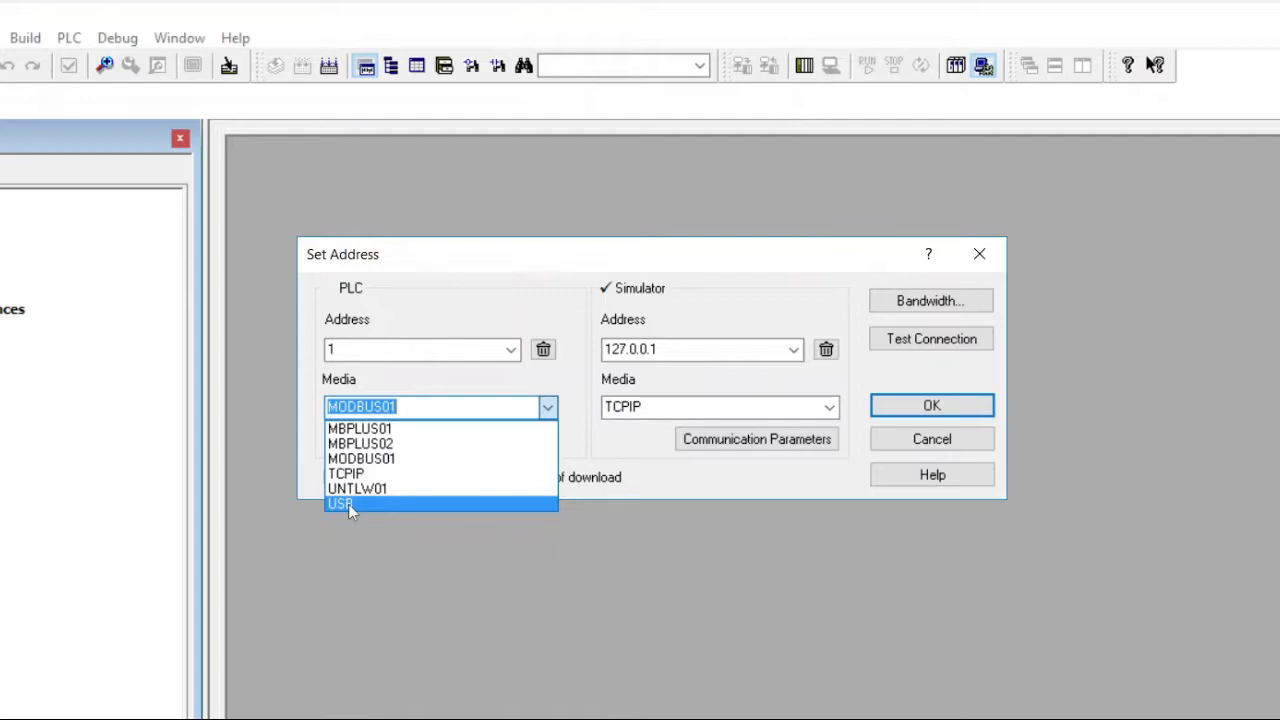
key(Up)
click(380, 443)
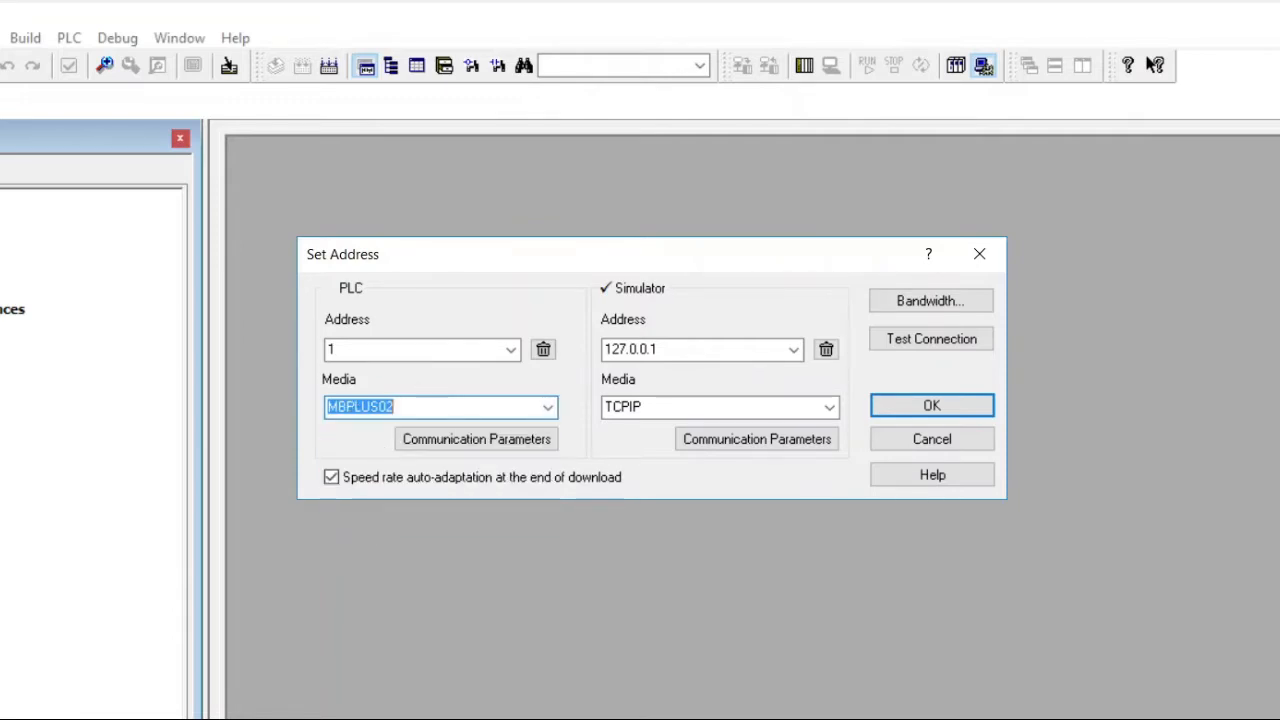
click(548, 408)
click(392, 456)
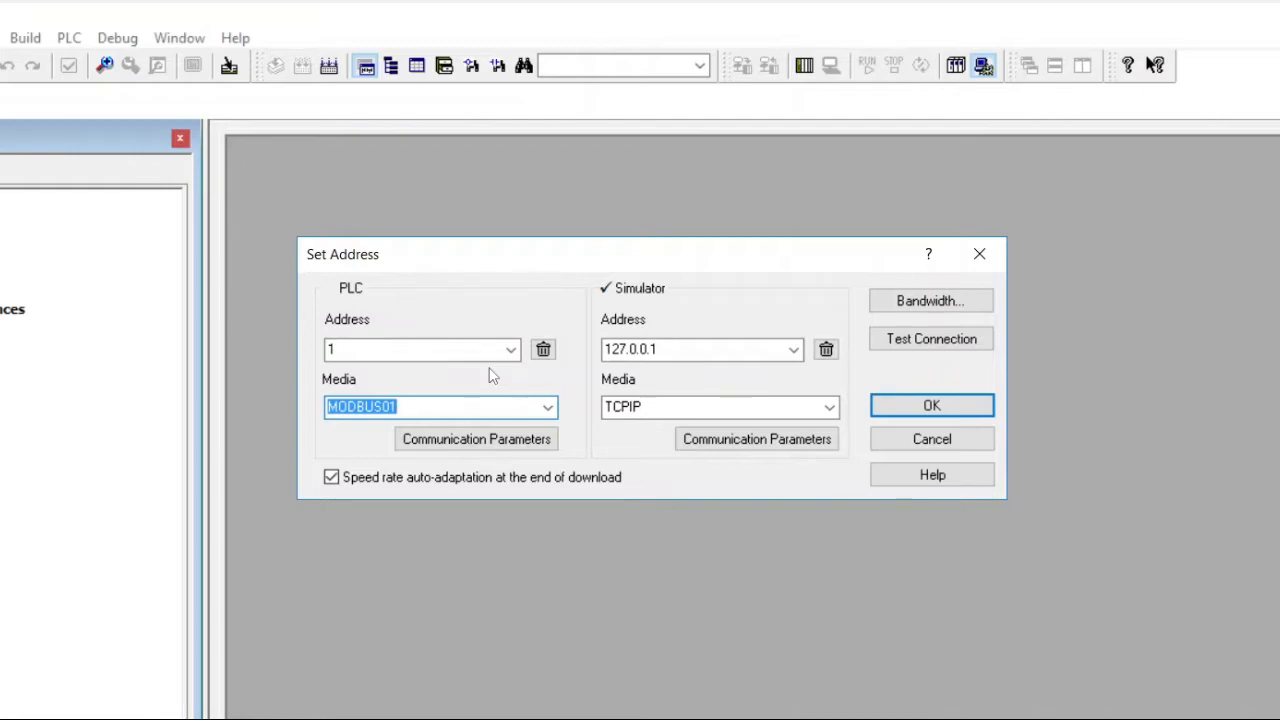
Set the PLC media to MBPLUS01 with address 5 and confirm the address settings
click(549, 408)
click(430, 428)
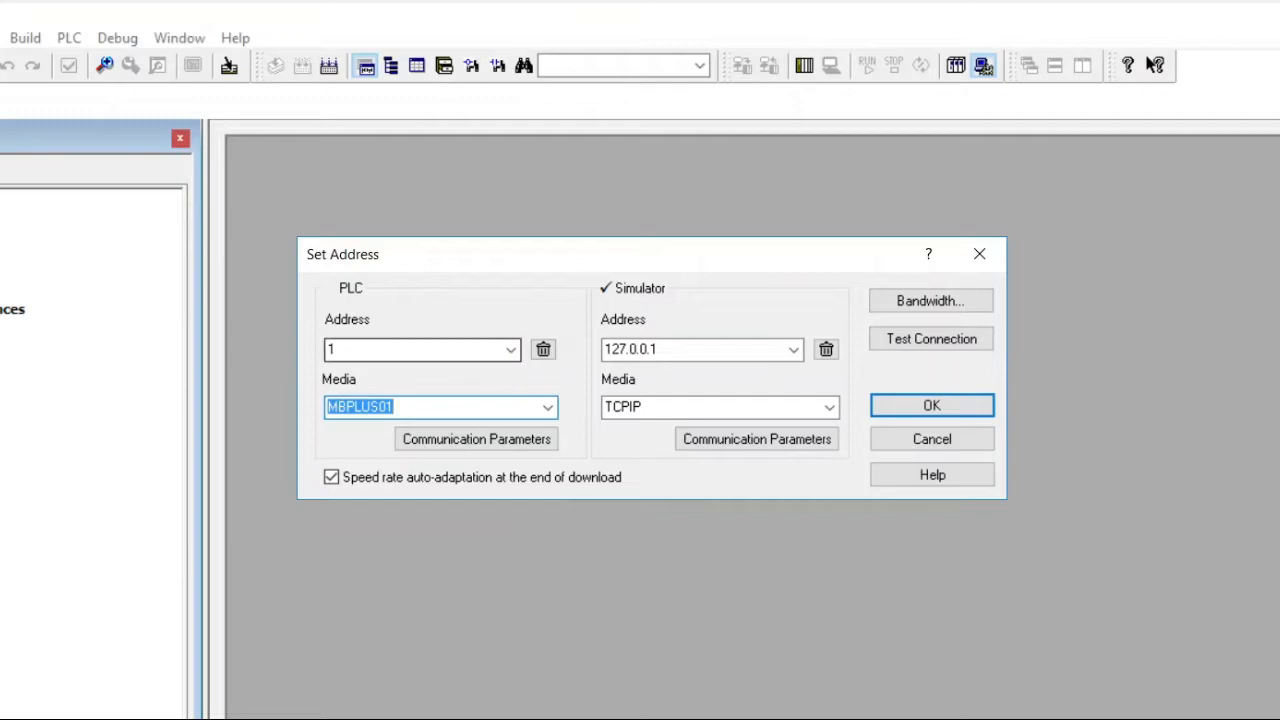
click(511, 349)
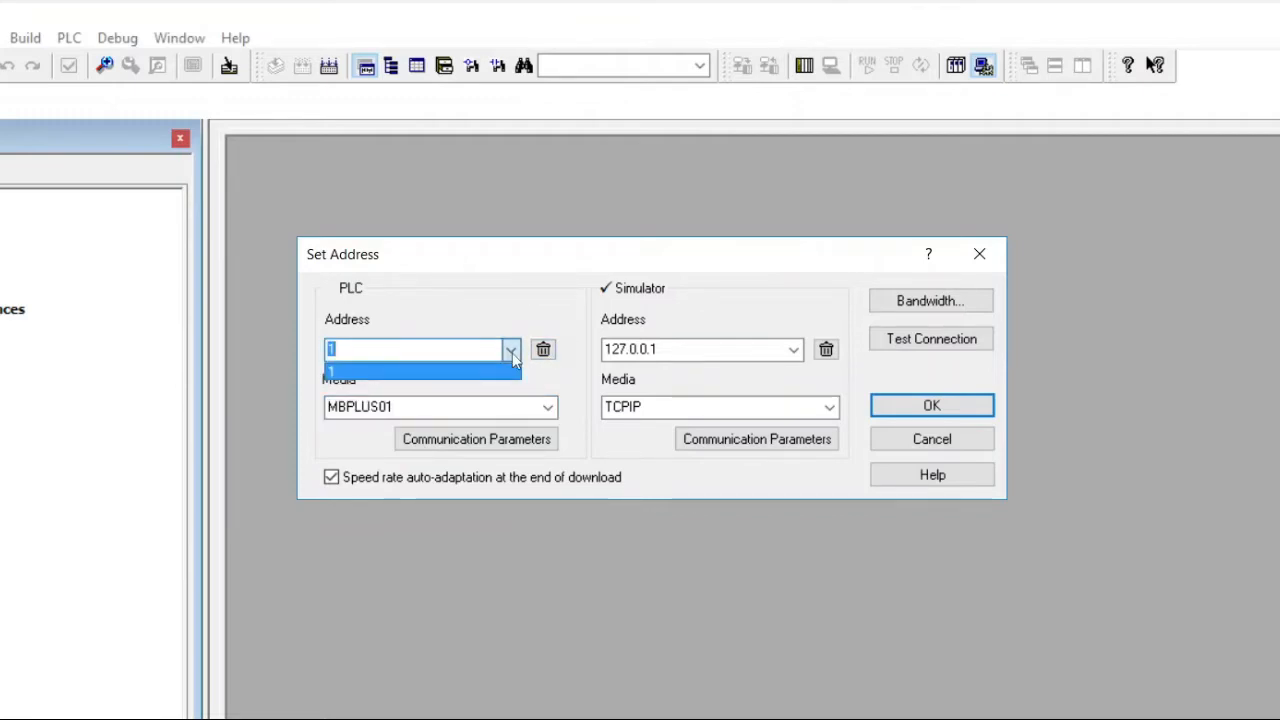
click(514, 360)
text(1)
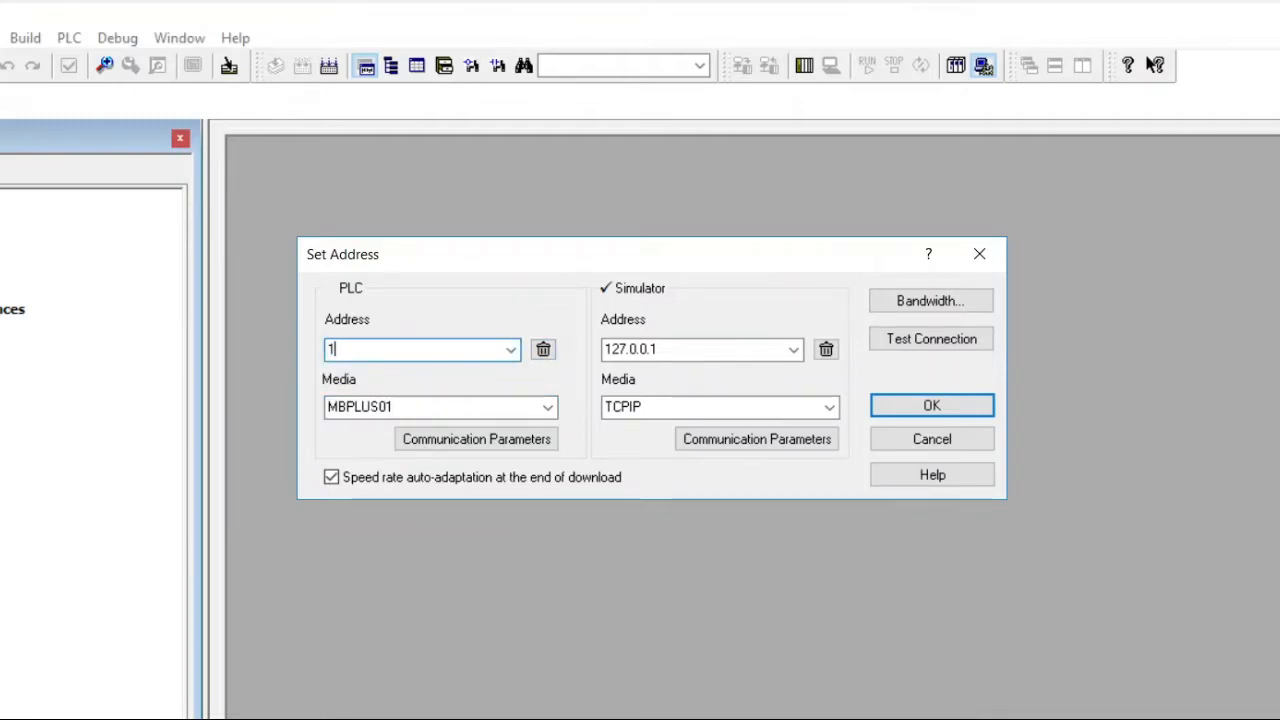
key(BackSpace)
text(5)
key(Return)
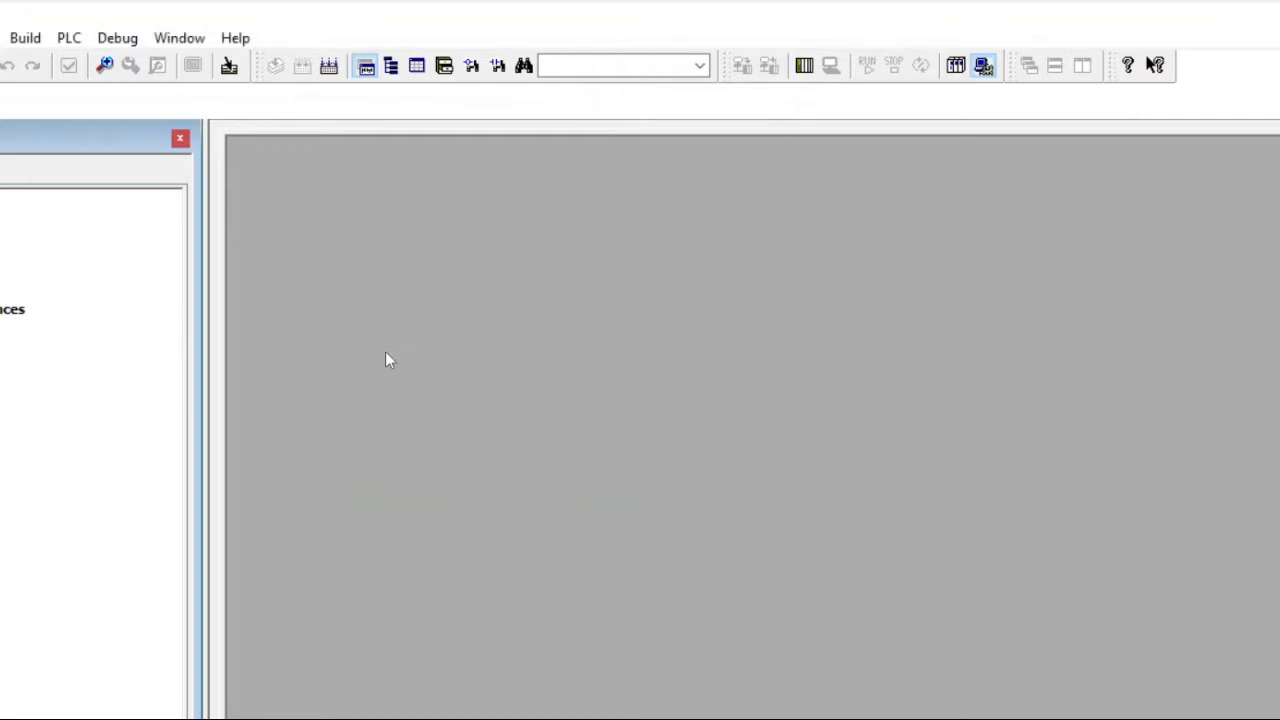
Try different PLC addresses such as 4, 1 and 0 in the Set Address dialog and clear the PLC address
text(5)
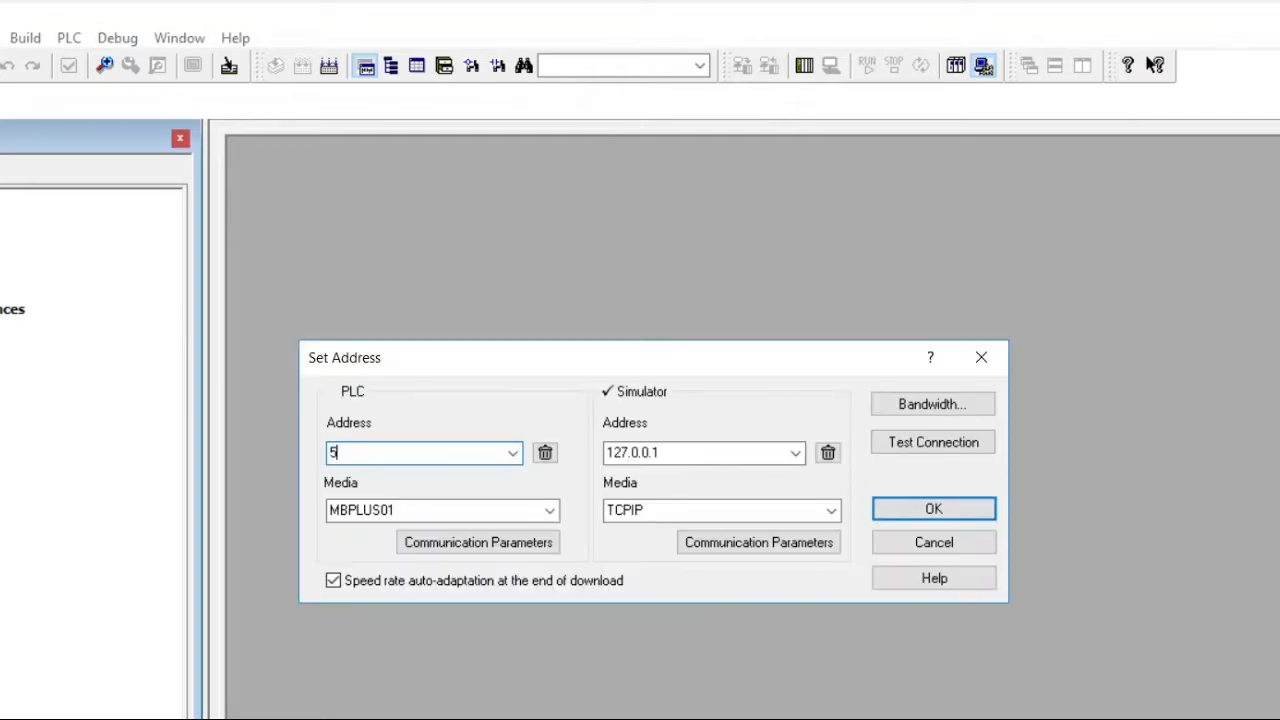
key(BackSpace)
text(4)
key(BackSpace)
text(1)
key(BackSpace)
text(0)
text(1)
key(BackSpace)
text(2)
key(BackSpace)
Try USB as the PLC media, and switch it to TCPIP with the address 192.168.210.80
click(550, 511)
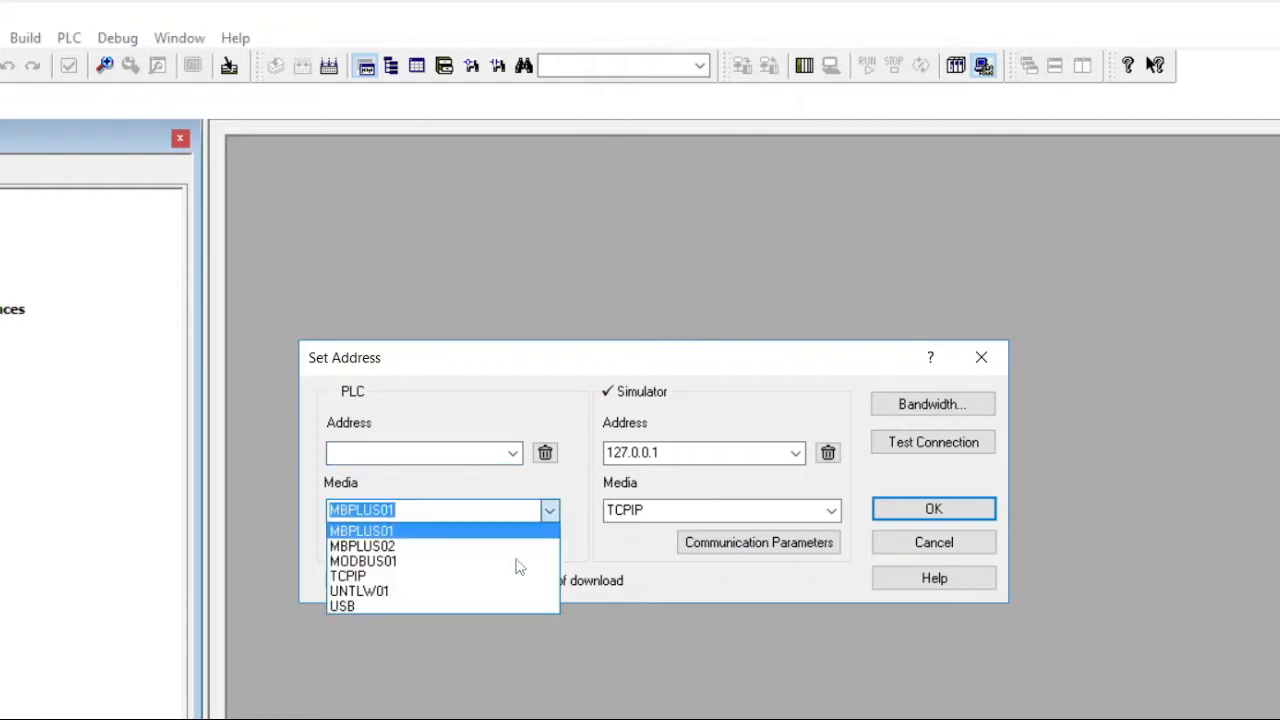
click(342, 606)
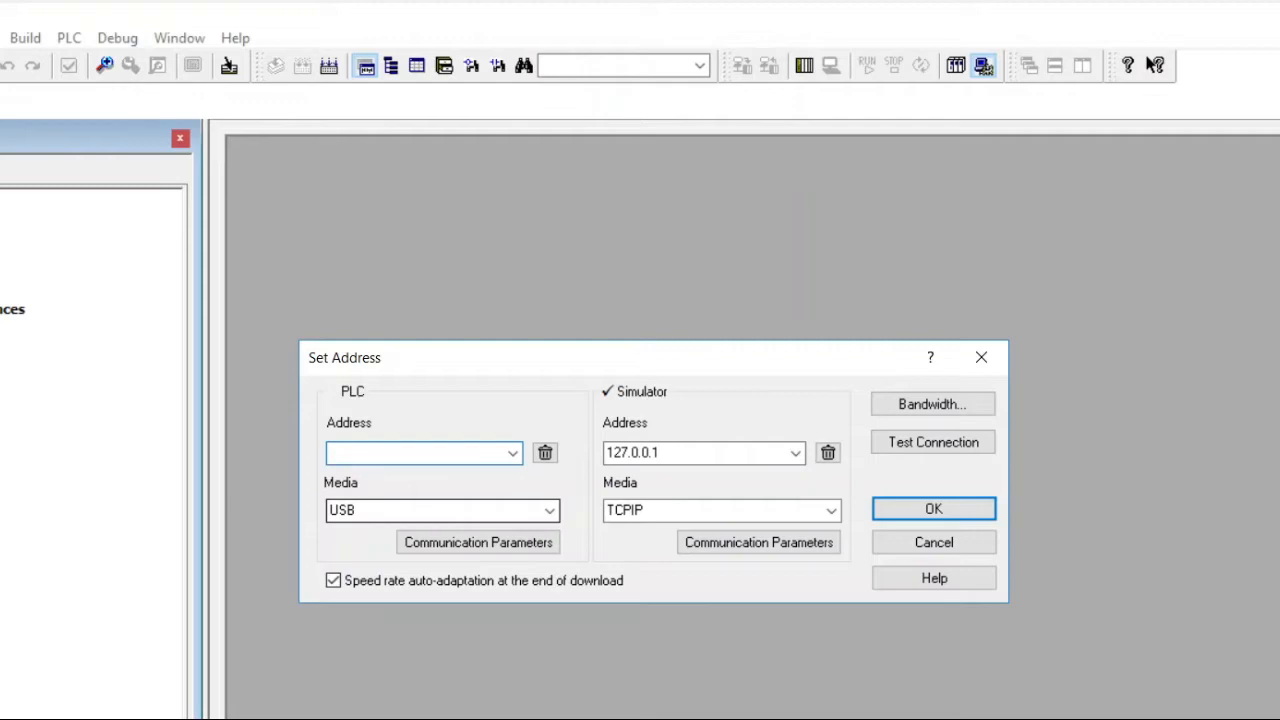
click(550, 511)
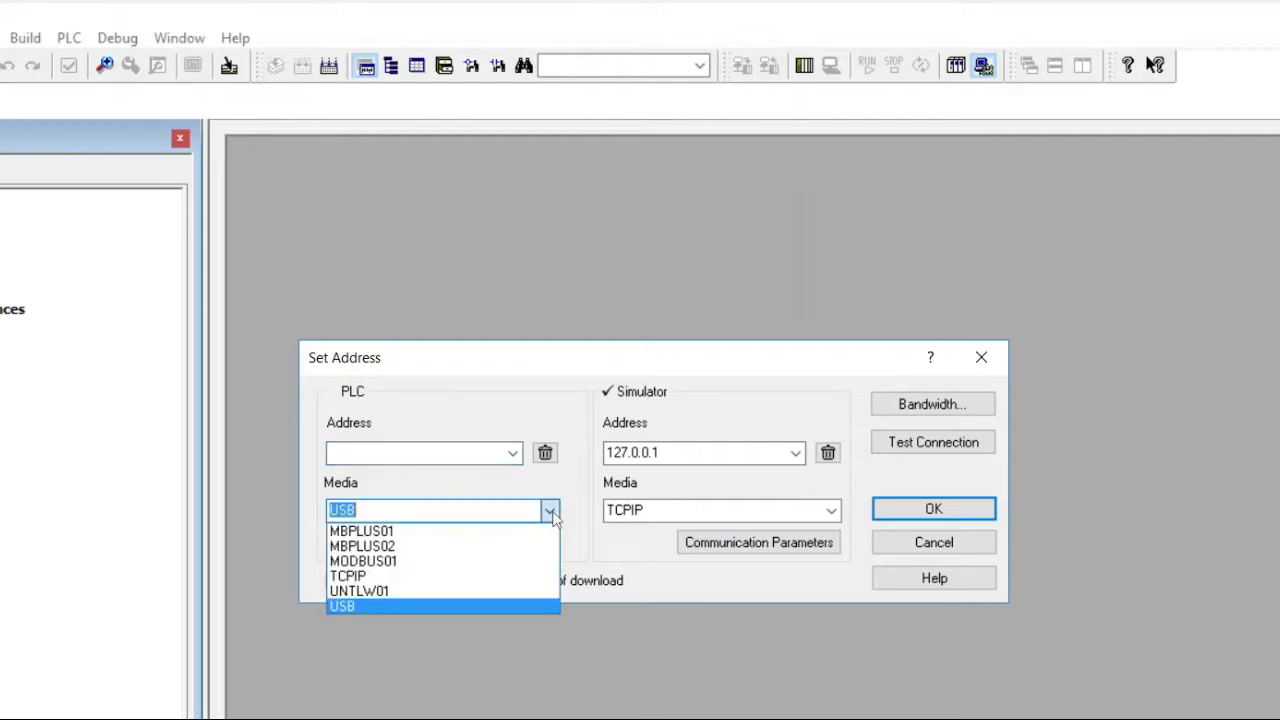
click(354, 578)
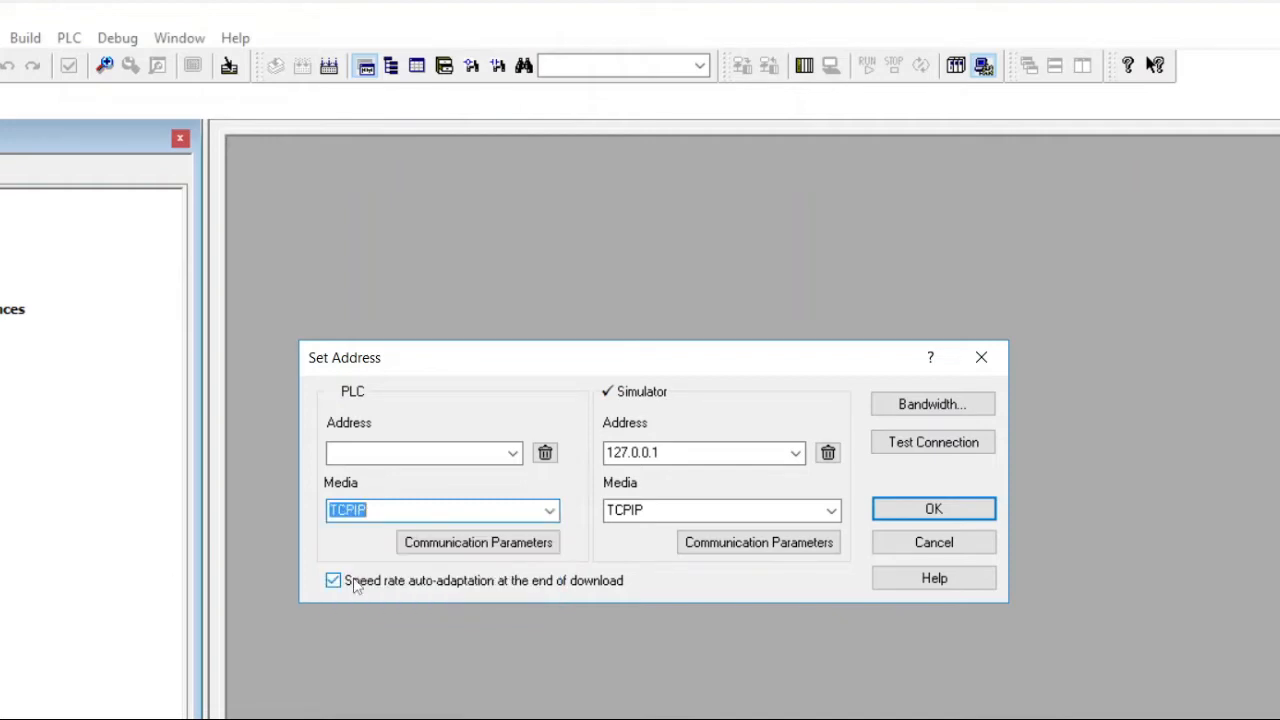
click(372, 454)
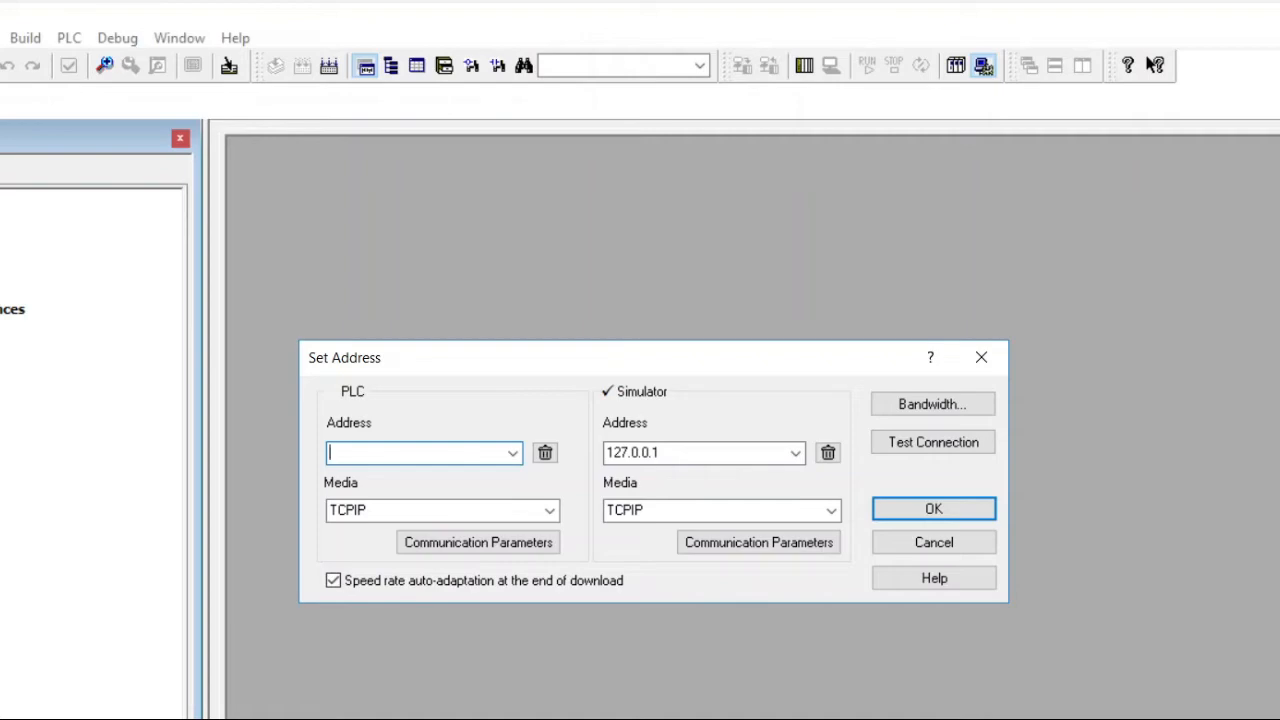
text(192.168.210.80)
key(ctrl+a)
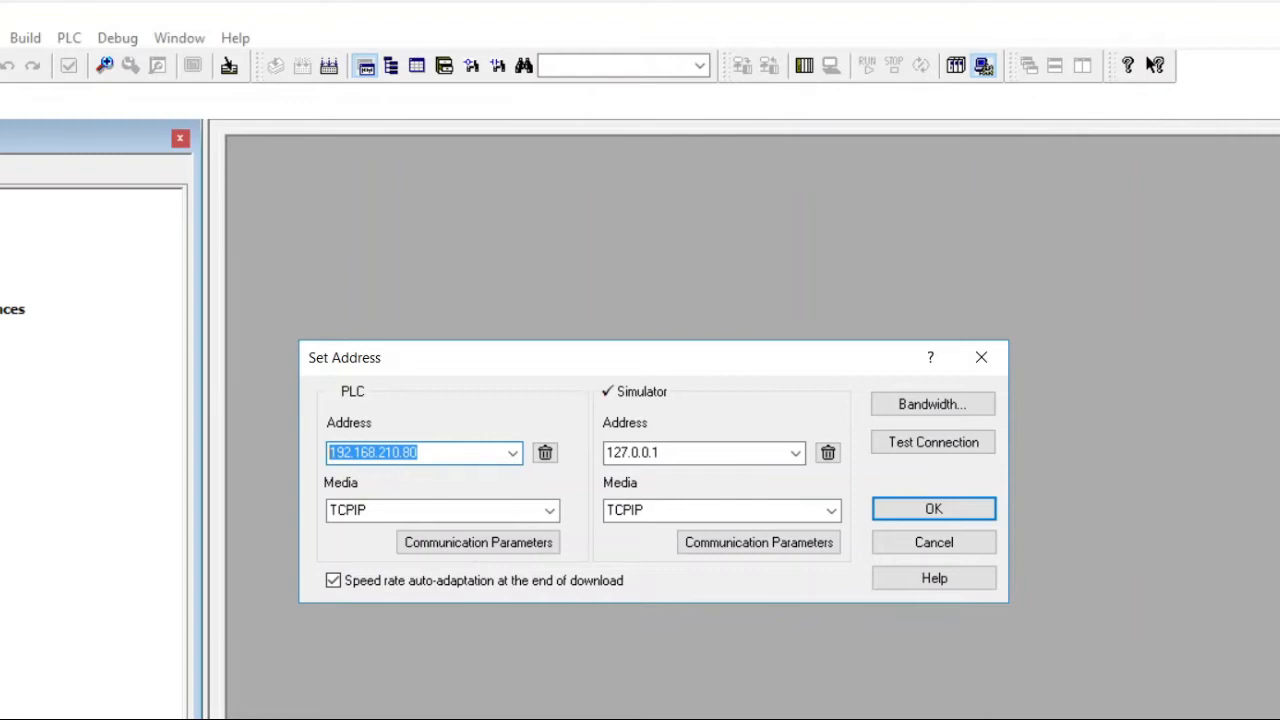
drag(424, 453, 327, 453)
Set the PLC media from USB to TCPIP and look through the stored PLC addresses
click(447, 545)
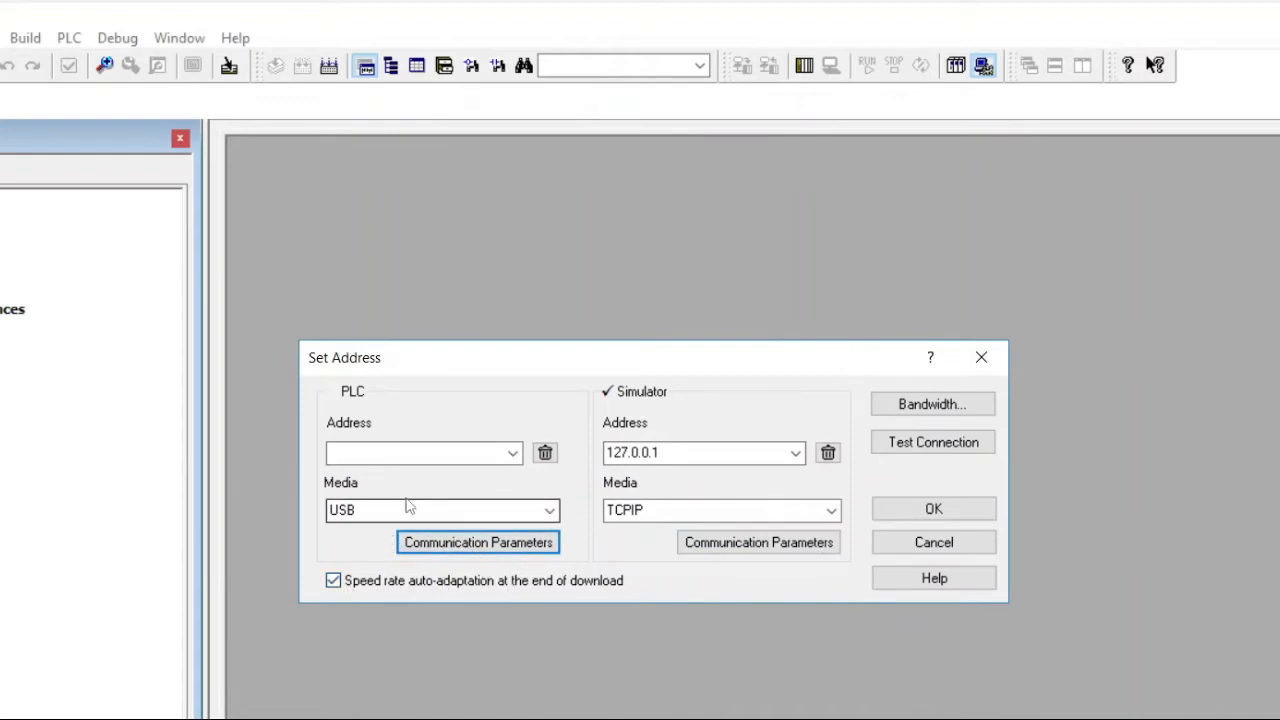
click(550, 510)
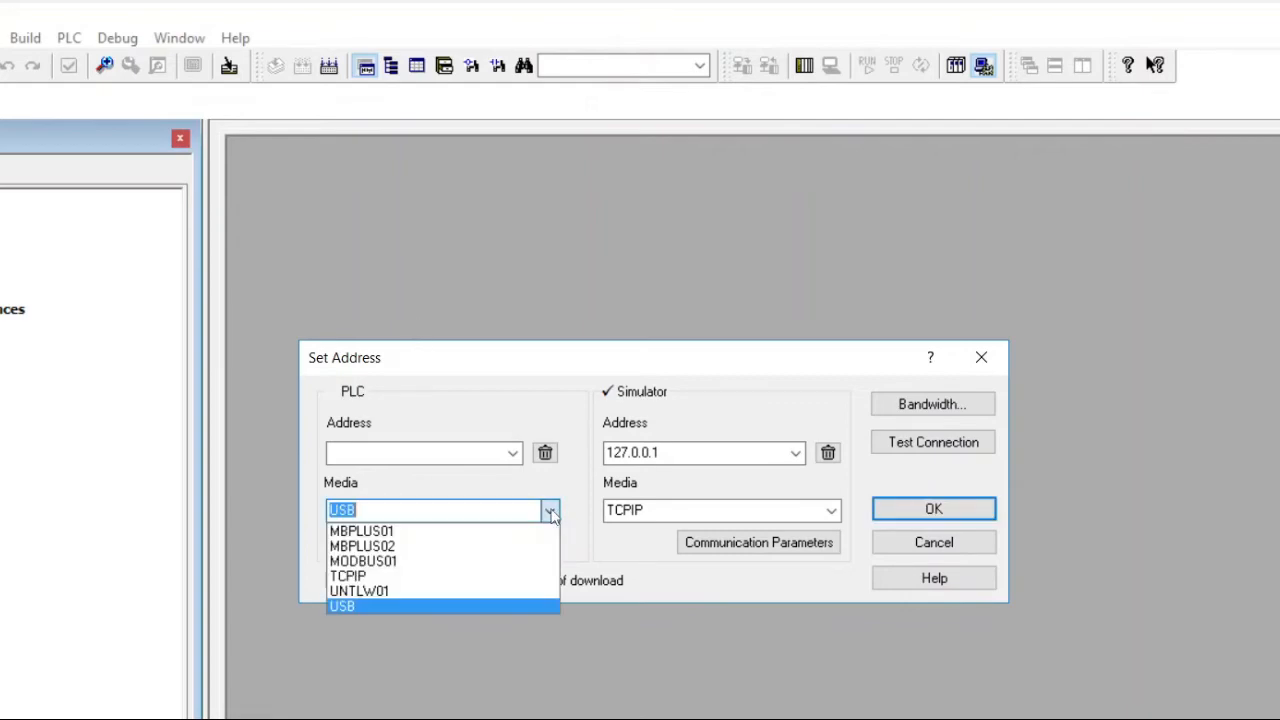
click(420, 576)
click(500, 455)
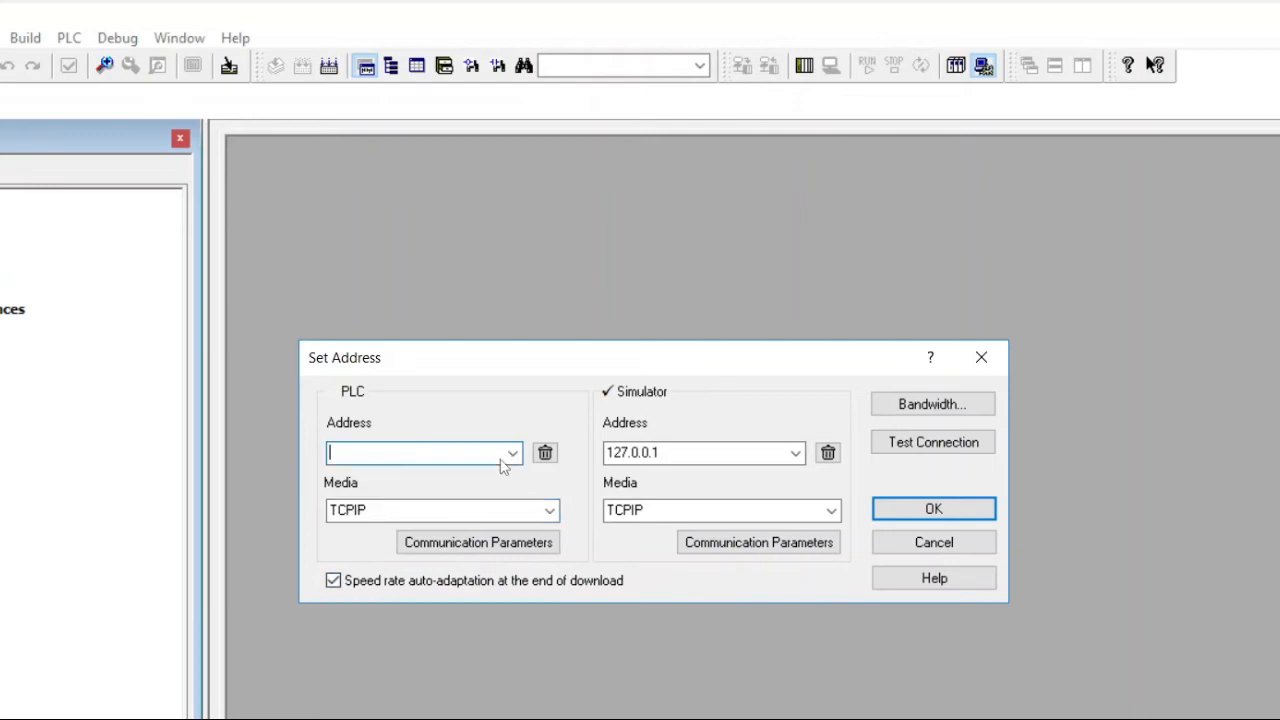
click(514, 455)
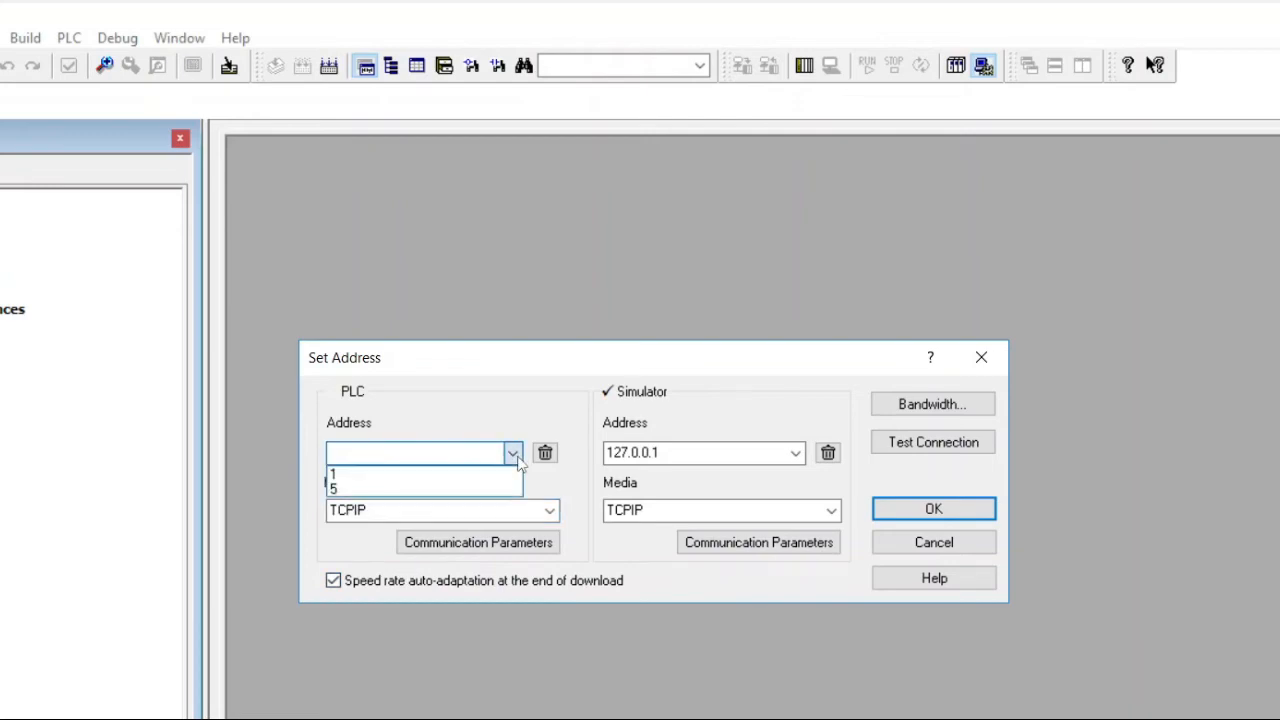
click(518, 460)
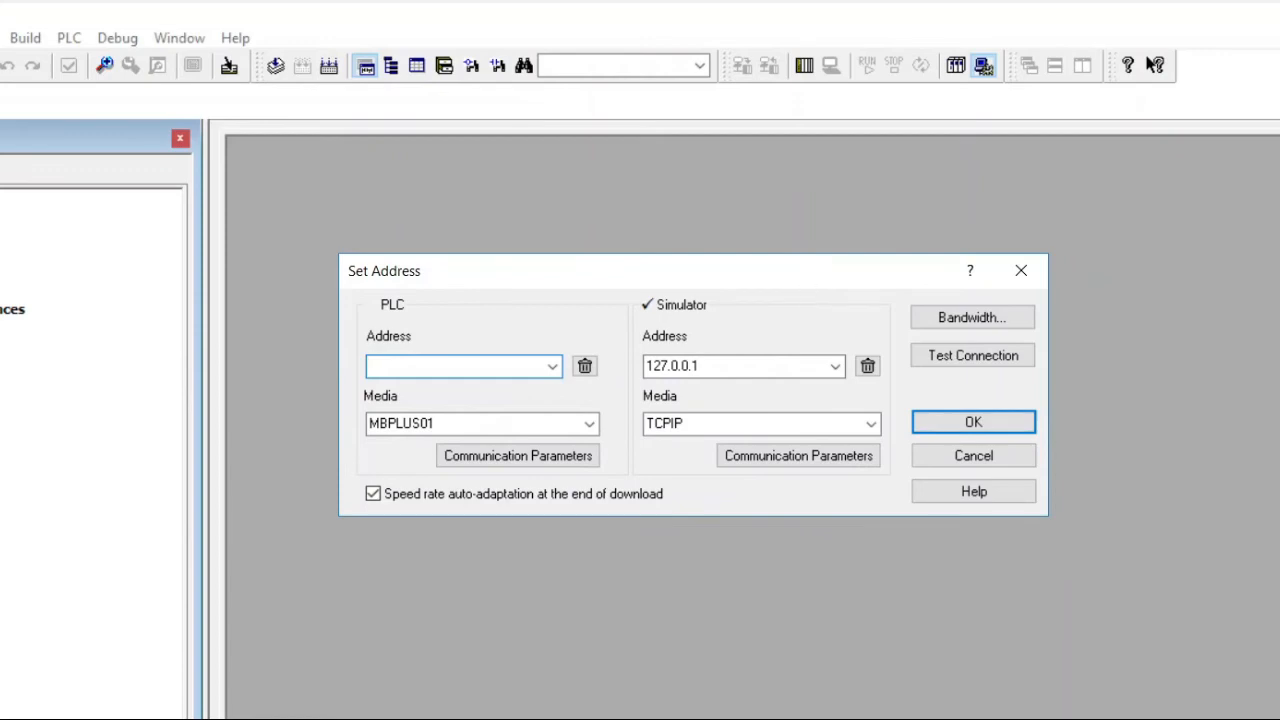
Select the simulator's address in the Set Address dialog to examine it
drag(806, 280, 785, 240)
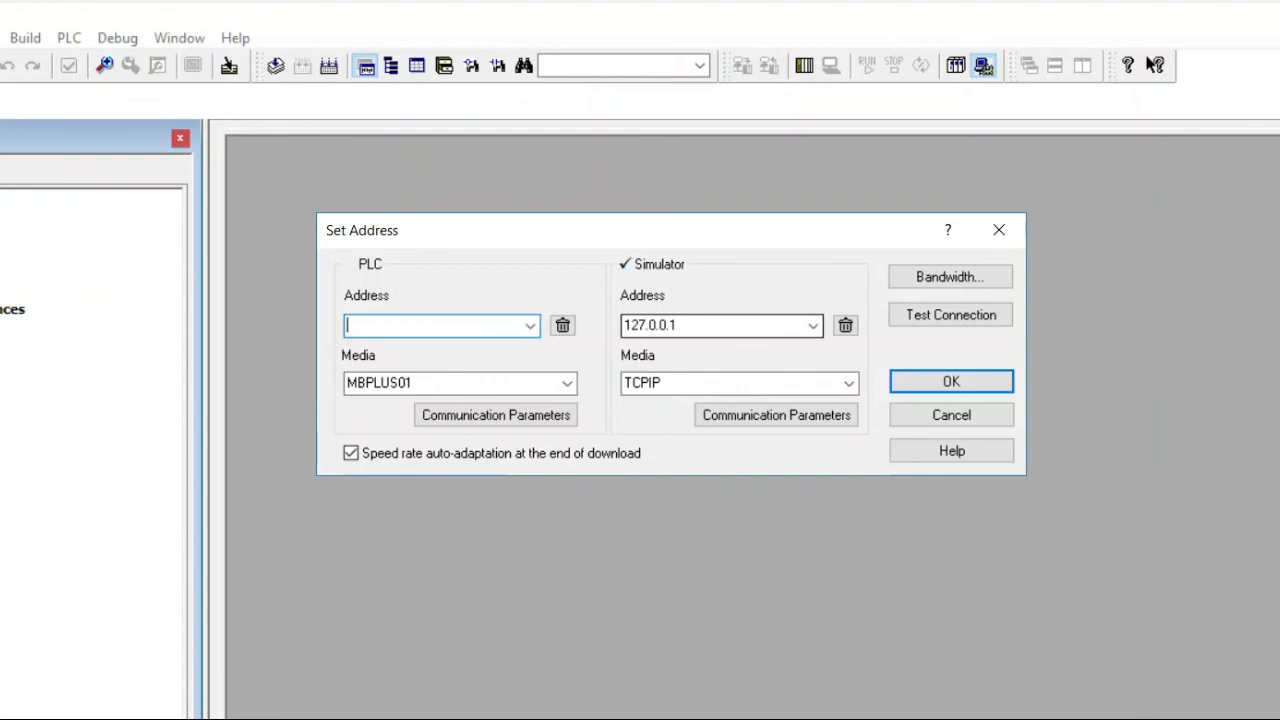
double_click(652, 326)
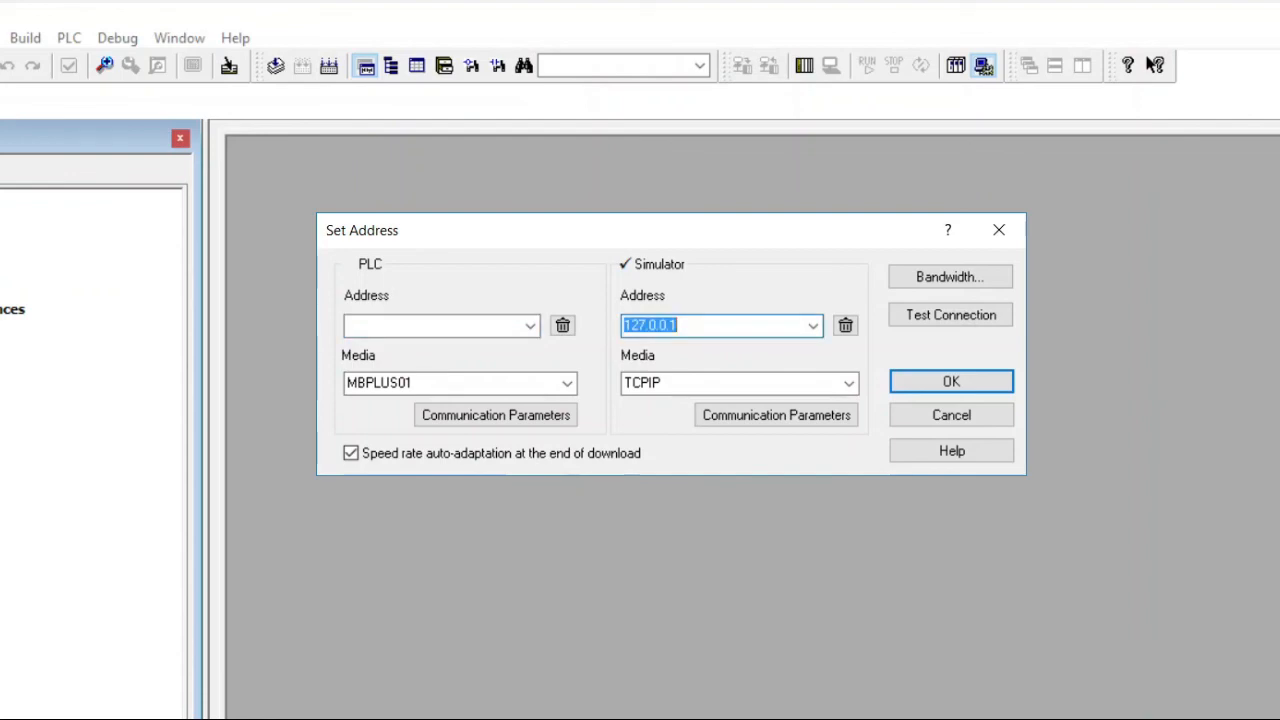